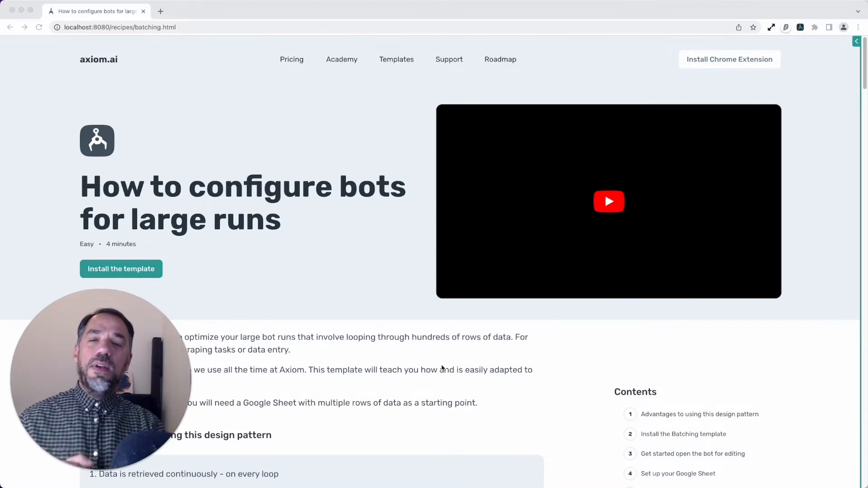
Read the batching guide from its introduction through the advantages to the 'Read data from Google Sheet' setup section
{"action": "scroll", "coordinate": [407, 389], "scroll_direction": "down", "scroll_amount": 5}
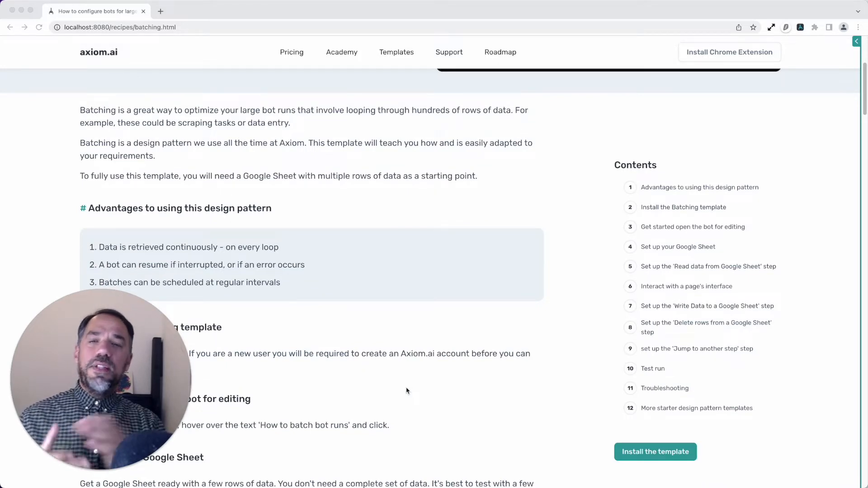
{"action": "scroll", "coordinate": [408, 395], "scroll_direction": "down", "scroll_amount": 1}
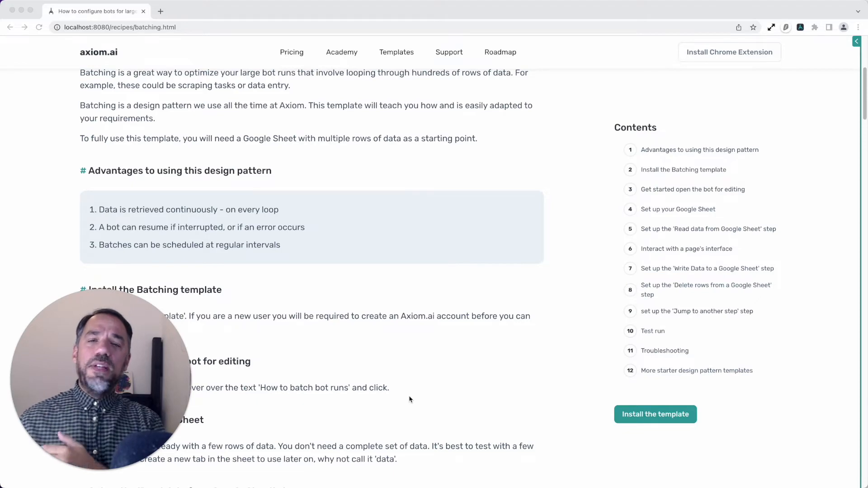
{"action": "scroll", "coordinate": [411, 402], "scroll_direction": "down", "scroll_amount": 5}
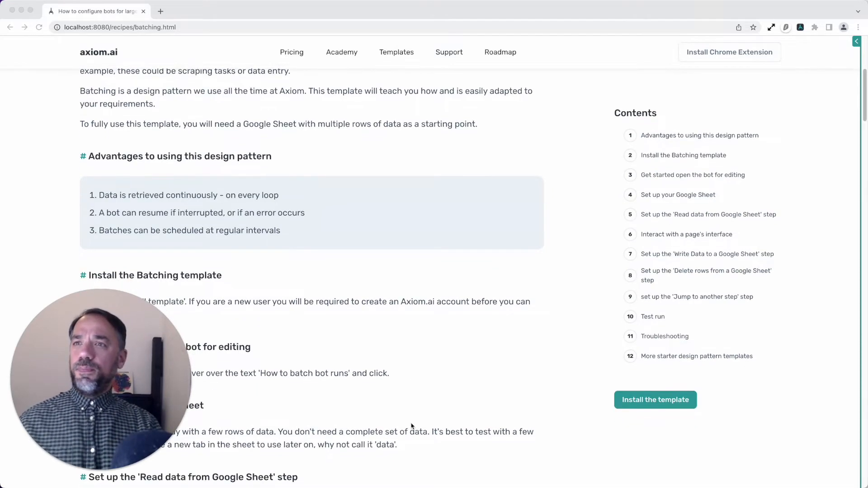
{"action": "scroll", "coordinate": [411, 426], "scroll_direction": "down", "scroll_amount": 2}
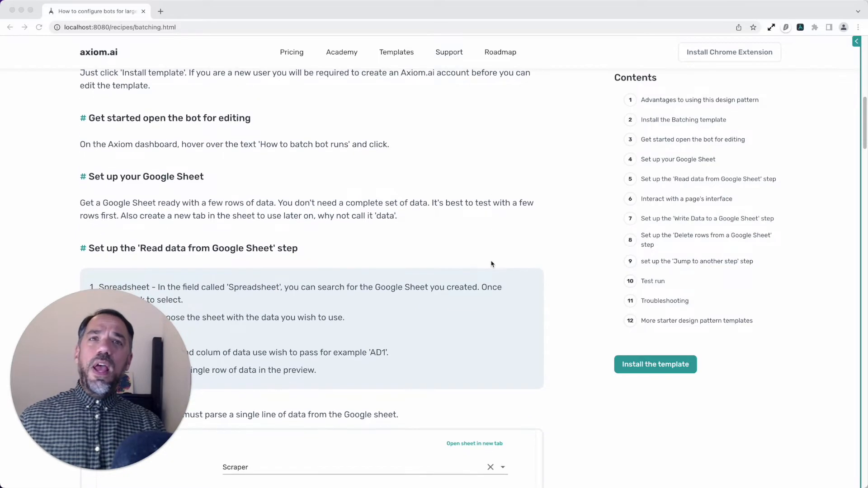
{"action": "scroll", "coordinate": [490, 264], "scroll_direction": "up", "scroll_amount": 5}
{"action": "scroll", "coordinate": [493, 267], "scroll_direction": "up", "scroll_amount": 5}
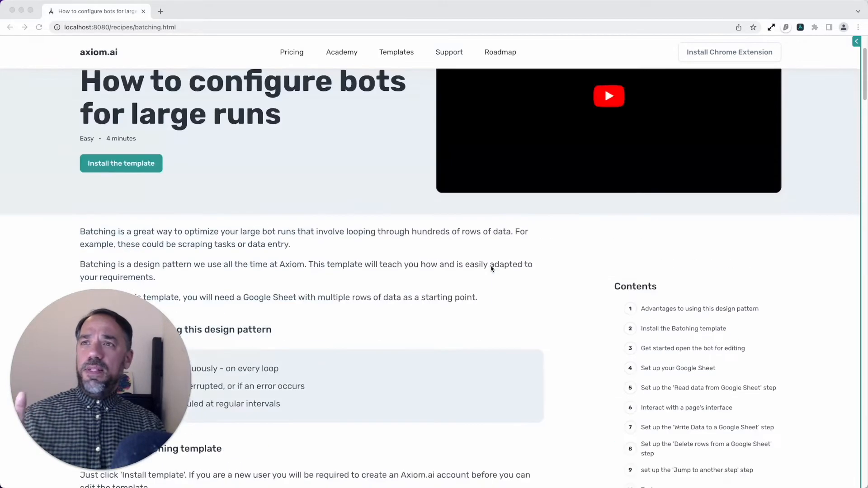
{"action": "scroll", "coordinate": [356, 281], "scroll_direction": "down", "scroll_amount": 4}
{"action": "scroll", "coordinate": [355, 280], "scroll_direction": "down", "scroll_amount": 4}
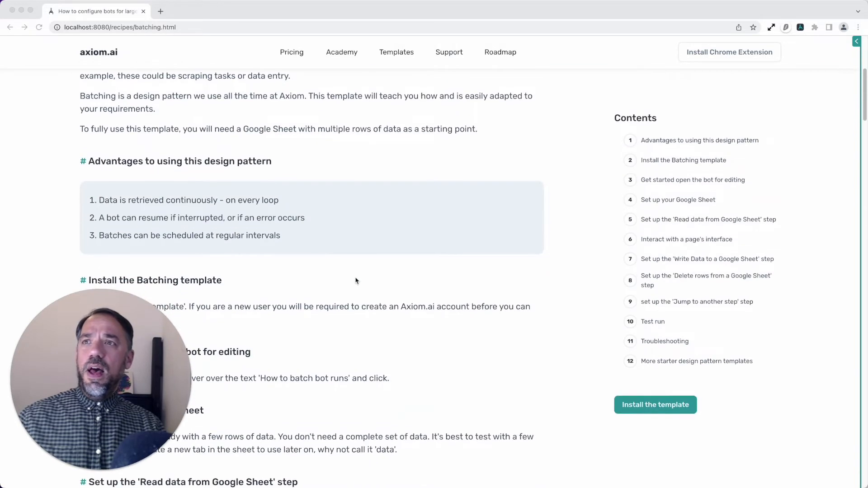
{"action": "scroll", "coordinate": [356, 284], "scroll_direction": "down", "scroll_amount": 5}
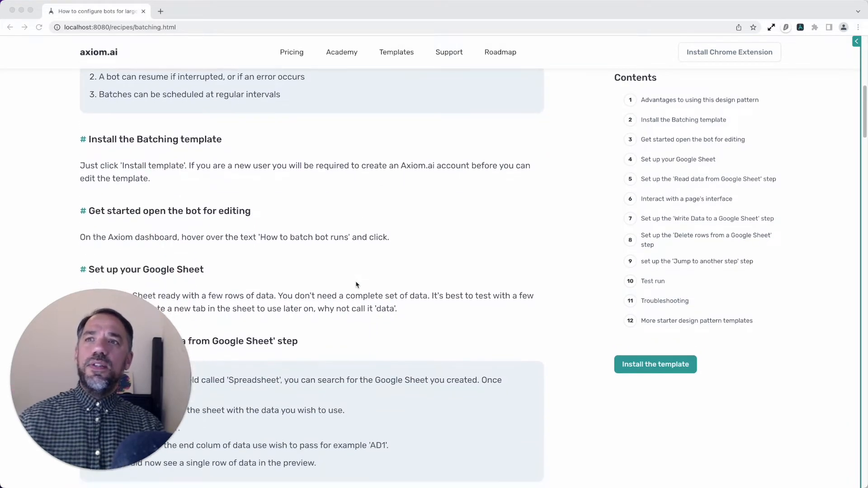
{"action": "scroll", "coordinate": [356, 286], "scroll_direction": "down", "scroll_amount": 1}
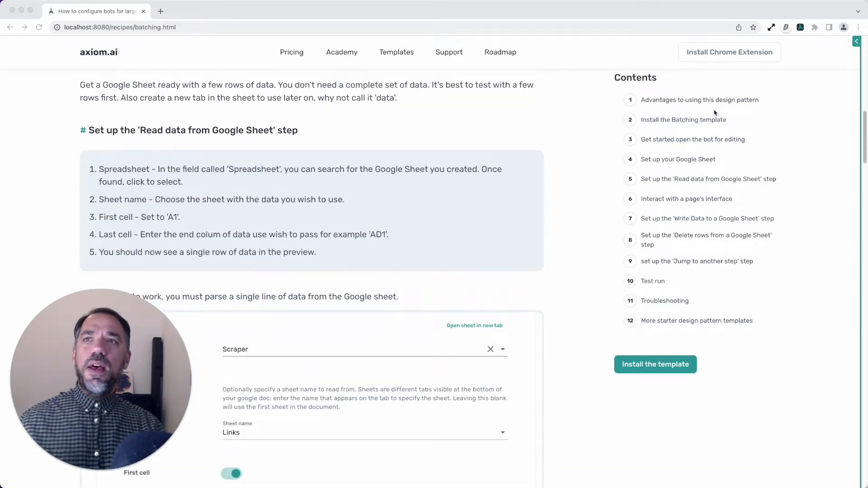
Open the bot editor, expand the first Google Sheet step and enable its First cell option with A1
{"action": "left_click", "coordinate": [855, 49]}
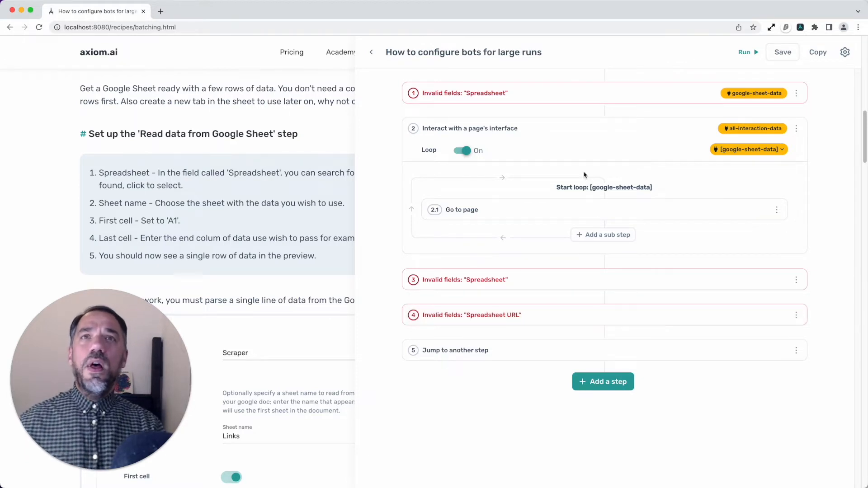
{"action": "left_click", "coordinate": [583, 95]}
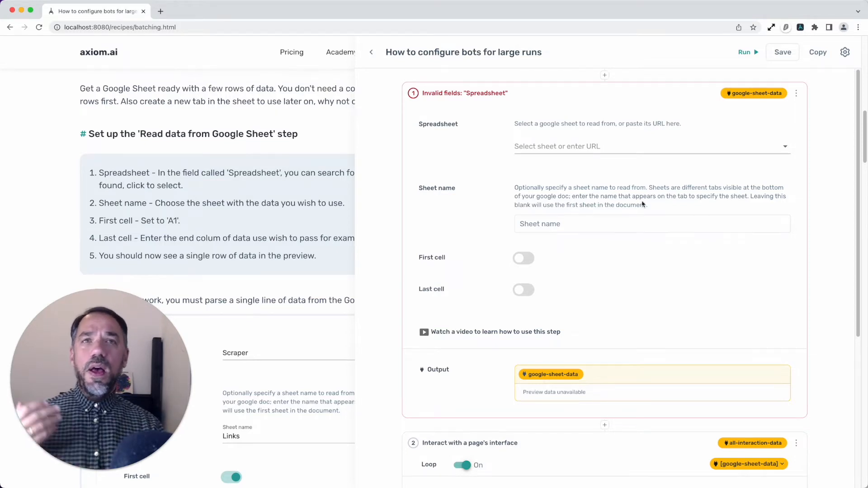
{"action": "left_click", "coordinate": [583, 217]}
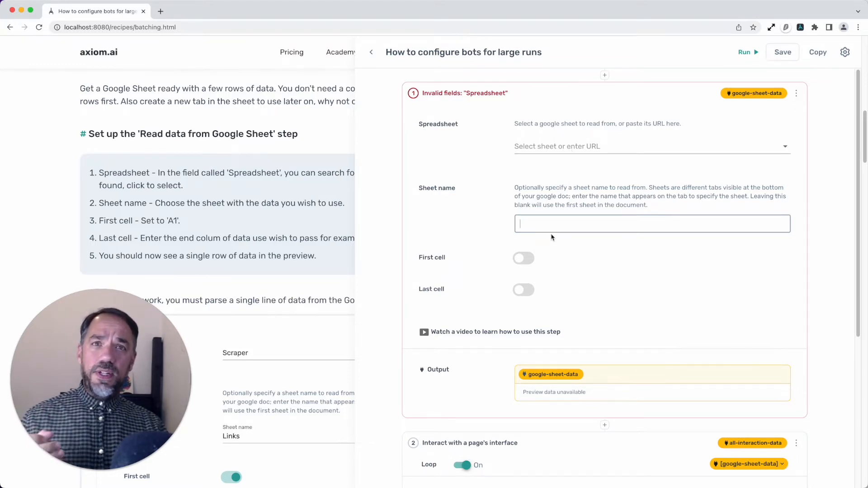
{"action": "scroll", "coordinate": [566, 330], "scroll_direction": "down", "scroll_amount": 1}
{"action": "left_click", "coordinate": [524, 249]}
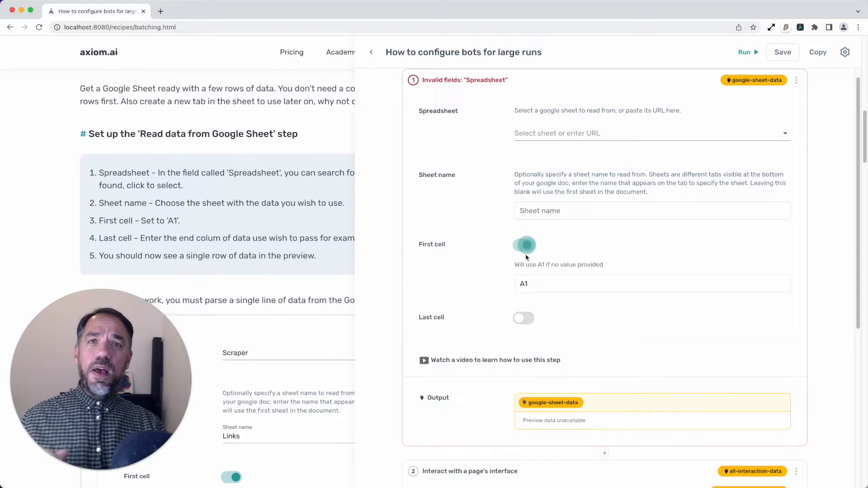
Enable the Last cell option in the first Google Sheet step and set it to A1
{"action": "left_click", "coordinate": [522, 317]}
{"action": "scroll", "coordinate": [555, 347], "scroll_direction": "down", "scroll_amount": 1}
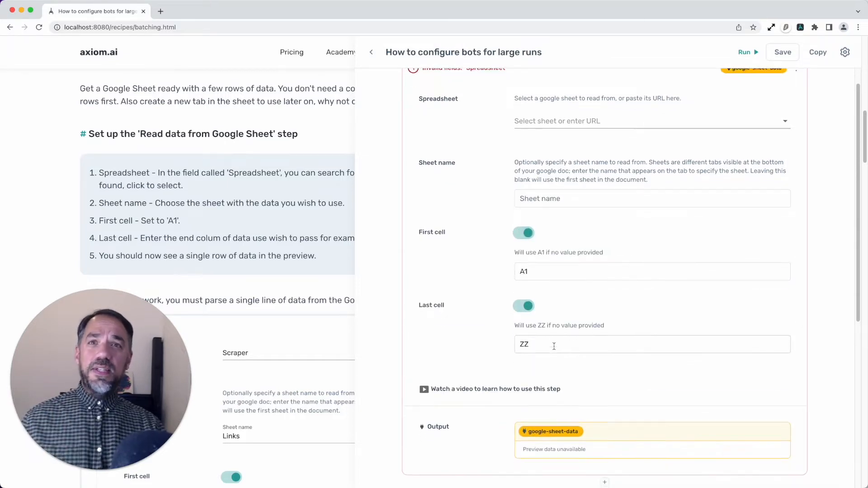
{"action": "double_click", "coordinate": [548, 341]}
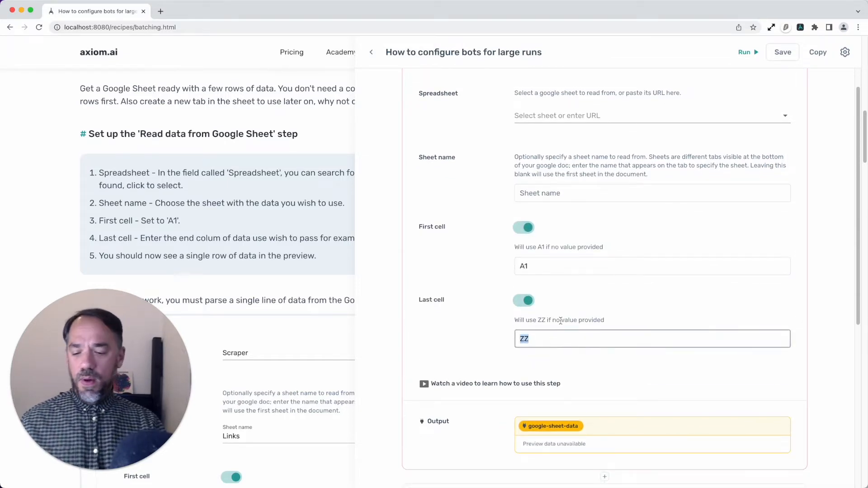
{"action": "type", "text": "A1"}
{"action": "scroll", "coordinate": [580, 335], "scroll_direction": "down", "scroll_amount": 6}
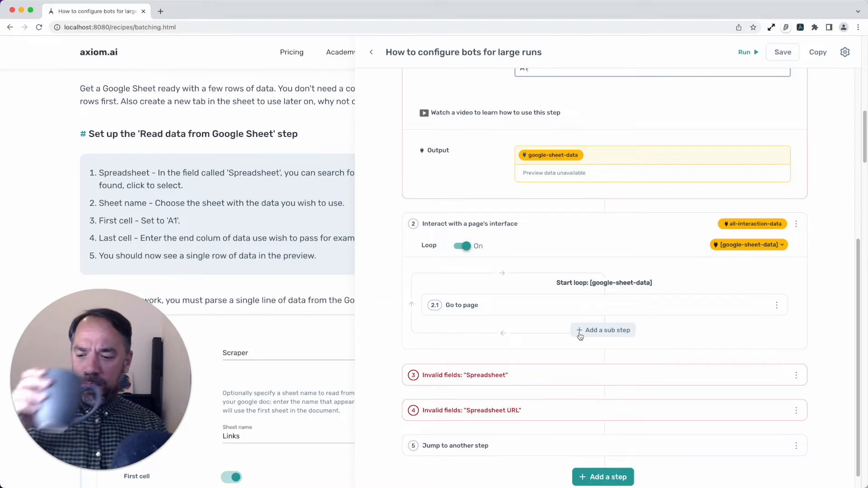
Change the Last cell value of the first Google Sheet step to AD1
{"action": "scroll", "coordinate": [579, 335], "scroll_direction": "up", "scroll_amount": 1}
{"action": "scroll", "coordinate": [580, 335], "scroll_direction": "up", "scroll_amount": 2}
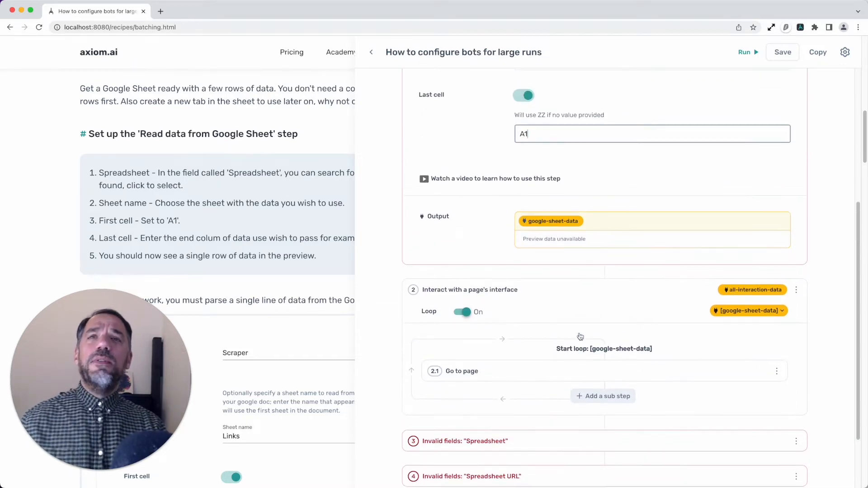
{"action": "scroll", "coordinate": [579, 337], "scroll_direction": "up", "scroll_amount": 2}
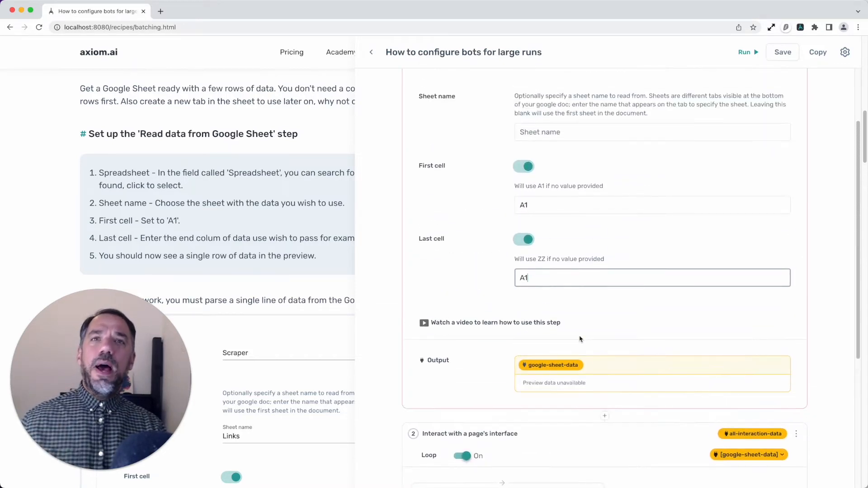
{"action": "scroll", "coordinate": [580, 337], "scroll_direction": "down", "scroll_amount": 3}
{"action": "scroll", "coordinate": [580, 339], "scroll_direction": "up", "scroll_amount": 3}
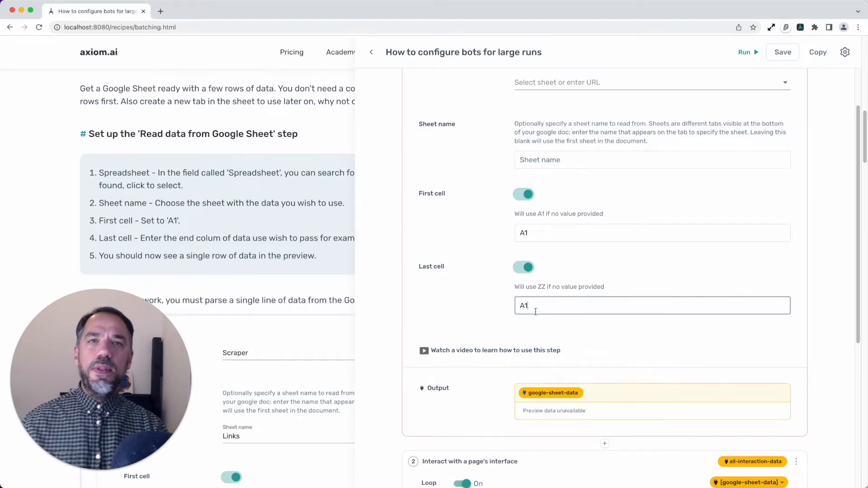
{"action": "scroll", "coordinate": [535, 312], "scroll_direction": "up", "scroll_amount": 1}
{"action": "scroll", "coordinate": [535, 312], "scroll_direction": "up", "scroll_amount": 2}
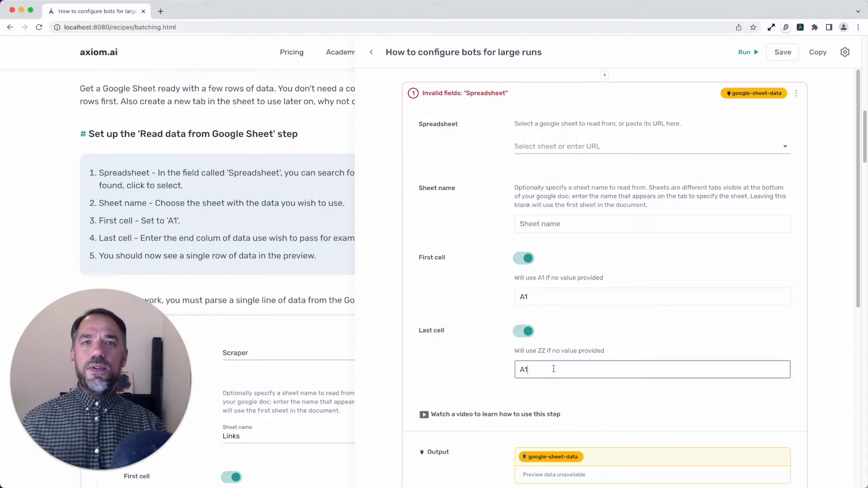
{"action": "scroll", "coordinate": [553, 369], "scroll_direction": "down", "scroll_amount": 1}
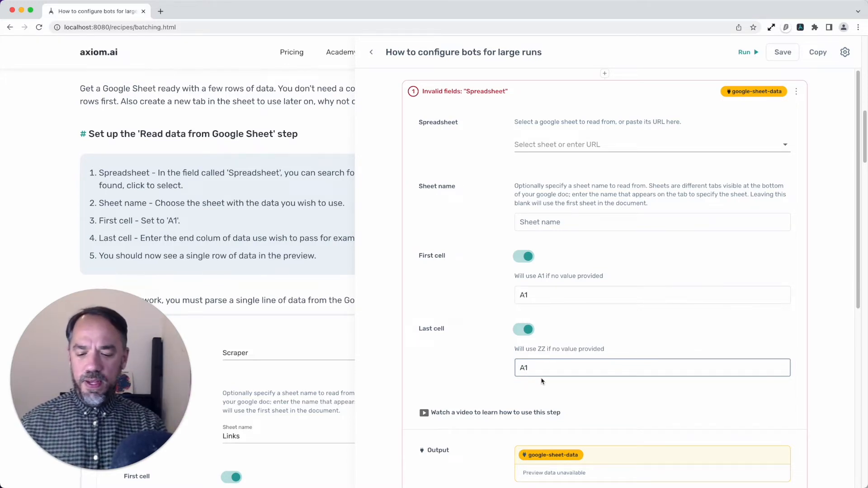
{"action": "type", "text": "D"}
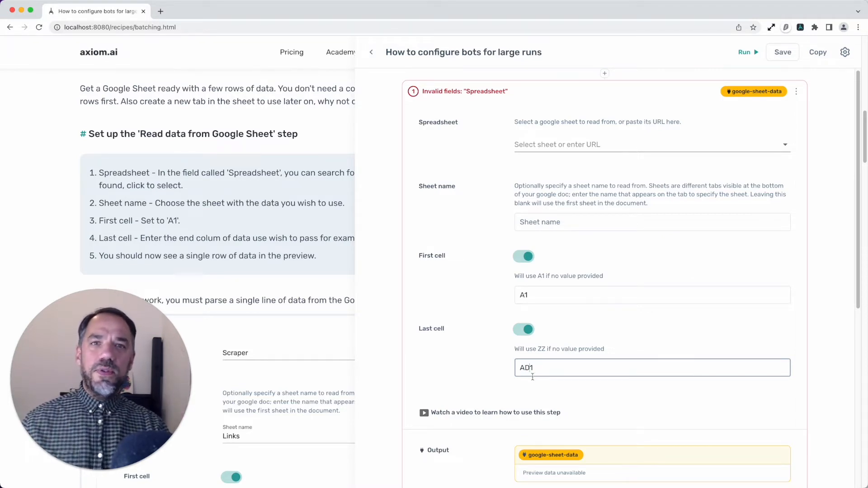
{"action": "left_click_drag", "start_coordinate": [530, 369], "coordinate": [526, 370]}
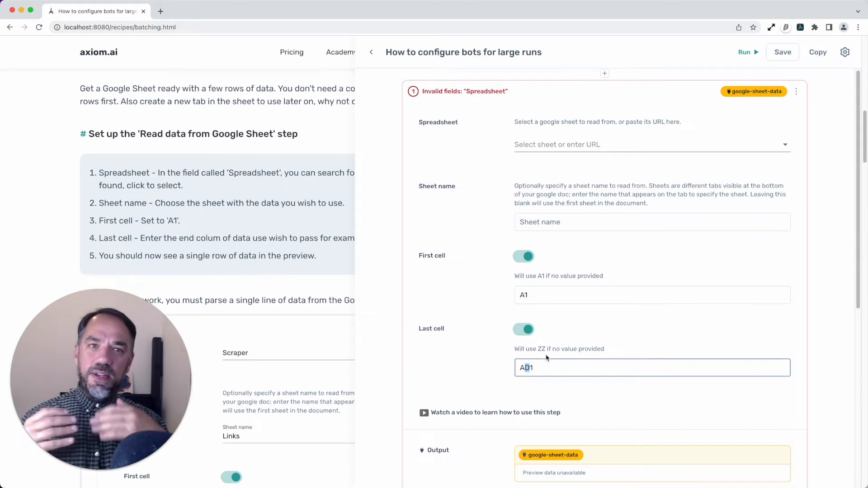
{"action": "scroll", "coordinate": [590, 364], "scroll_direction": "down", "scroll_amount": 1}
{"action": "left_click", "coordinate": [594, 372]}
Expand the Go to page sub-step in the loop and remove the google-sheet-data token from its Enter URL field
{"action": "scroll", "coordinate": [595, 376], "scroll_direction": "down", "scroll_amount": 2}
{"action": "scroll", "coordinate": [594, 384], "scroll_direction": "down", "scroll_amount": 1}
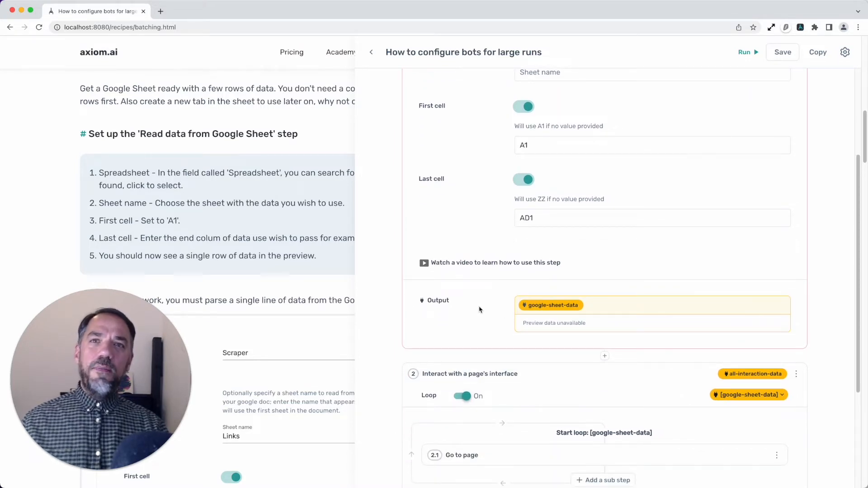
{"action": "mouse_move", "coordinate": [530, 309]}
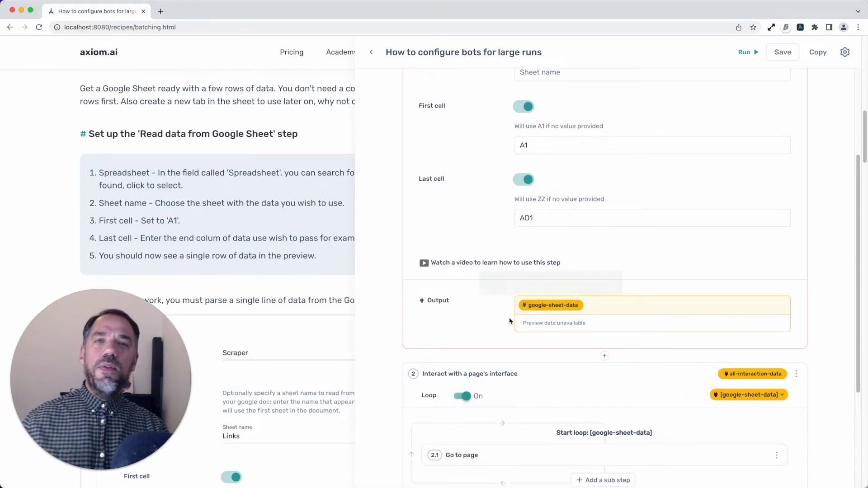
{"action": "scroll", "coordinate": [565, 403], "scroll_direction": "down", "scroll_amount": 1}
{"action": "scroll", "coordinate": [564, 414], "scroll_direction": "down", "scroll_amount": 3}
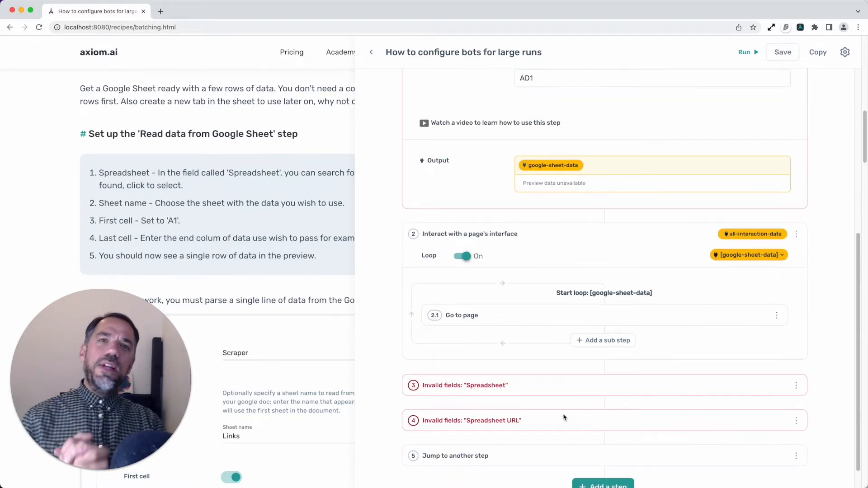
{"action": "left_click", "coordinate": [520, 322]}
{"action": "scroll", "coordinate": [521, 326], "scroll_direction": "up", "scroll_amount": 2}
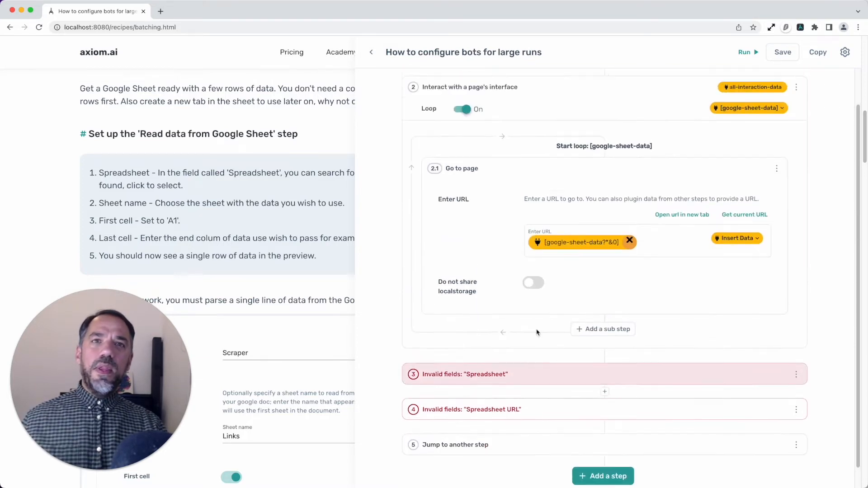
{"action": "left_click", "coordinate": [629, 281]}
{"action": "scroll", "coordinate": [569, 344], "scroll_direction": "up", "scroll_amount": 4}
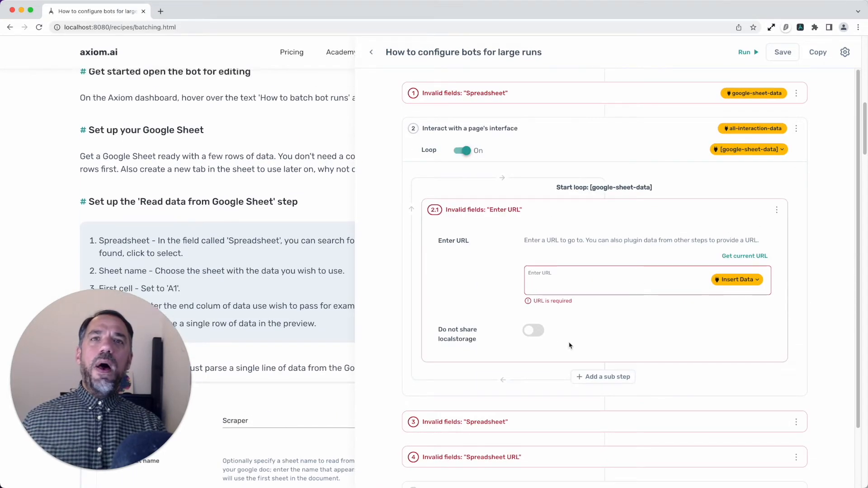
View the column choices for inserting data into the Go to page URL and close them without saving
{"action": "scroll", "coordinate": [311, 301], "scroll_direction": "up", "scroll_amount": 2}
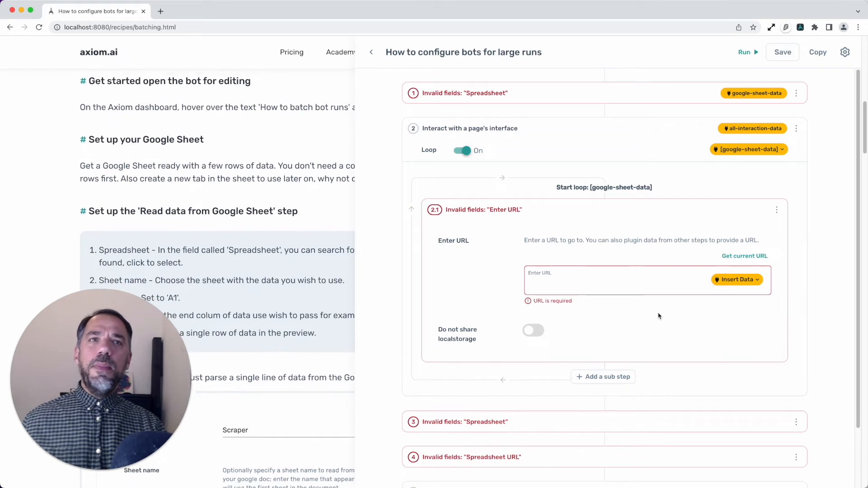
{"action": "scroll", "coordinate": [677, 275], "scroll_direction": "down", "scroll_amount": 1}
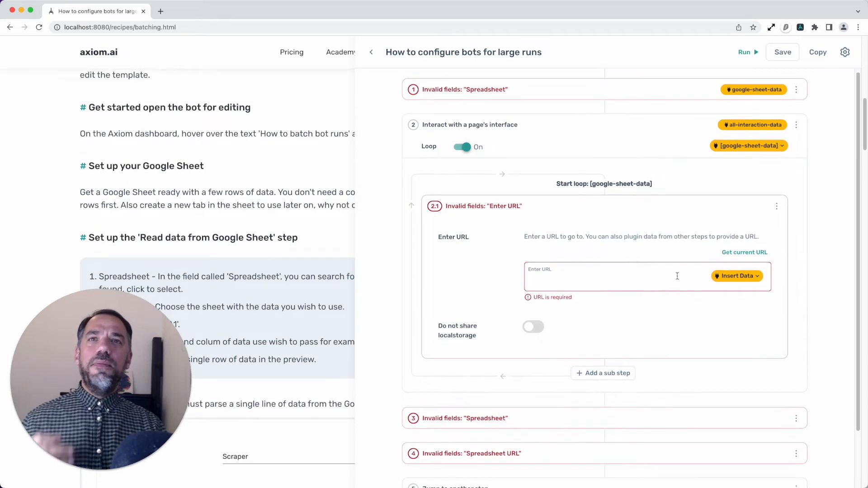
{"action": "left_click", "coordinate": [722, 279]}
{"action": "left_click", "coordinate": [706, 291]}
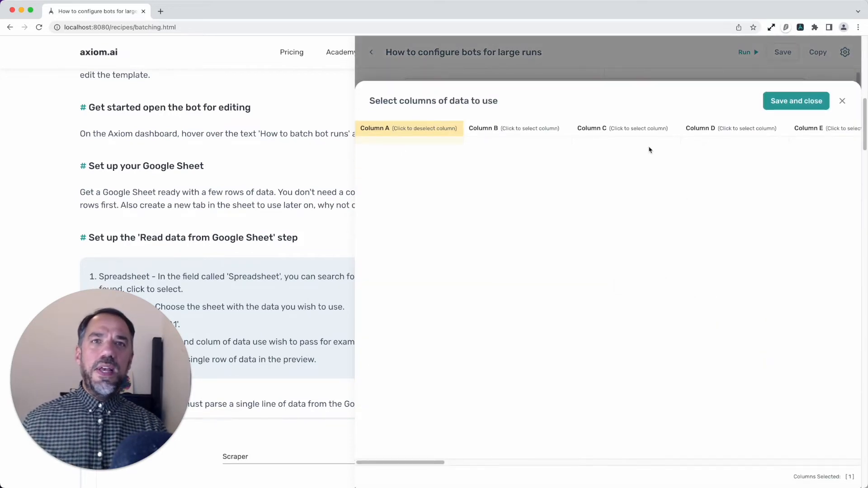
{"action": "left_click", "coordinate": [841, 101]}
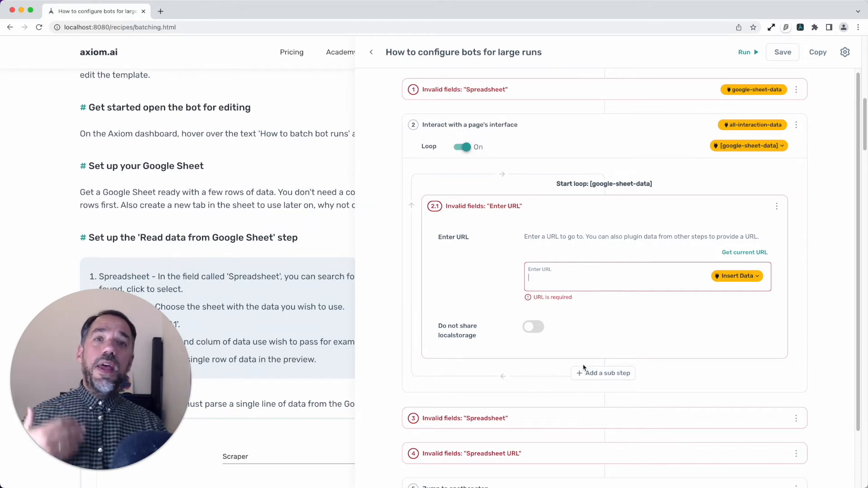
Collapse the Go to page sub-step and search the available sub-steps for "get"
{"action": "left_click", "coordinate": [600, 210]}
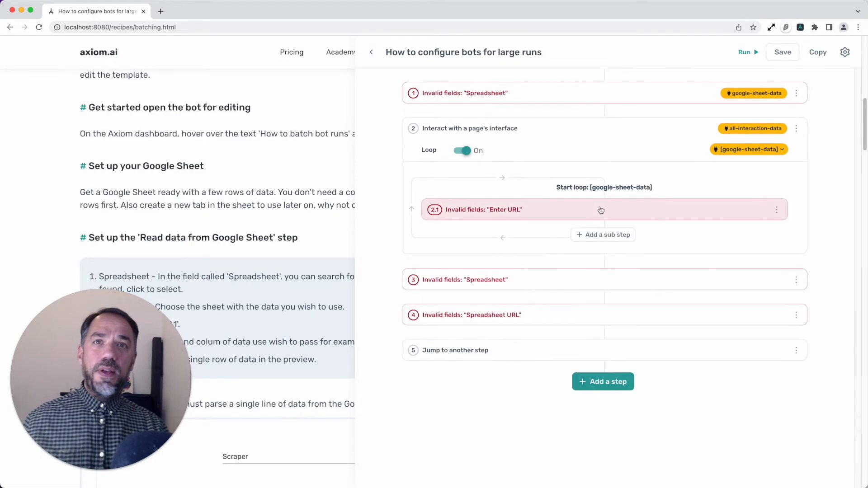
{"action": "left_click", "coordinate": [620, 236]}
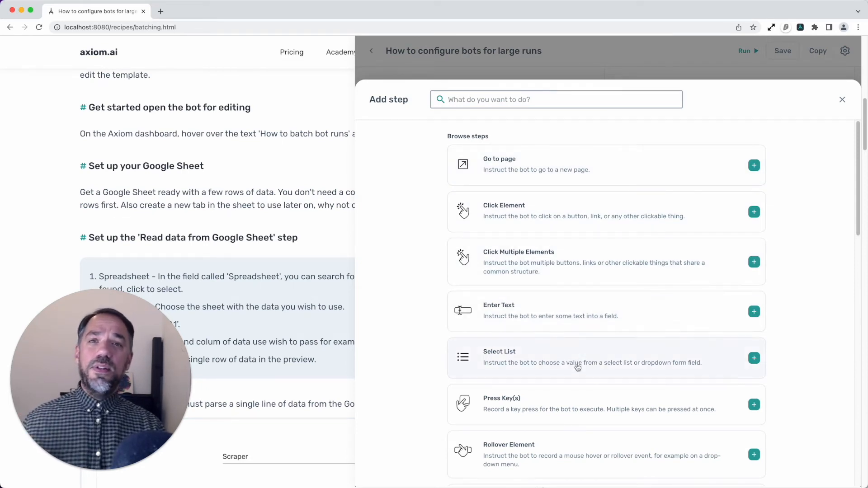
{"action": "scroll", "coordinate": [575, 363], "scroll_direction": "down", "scroll_amount": 2}
{"action": "scroll", "coordinate": [570, 353], "scroll_direction": "up", "scroll_amount": 2}
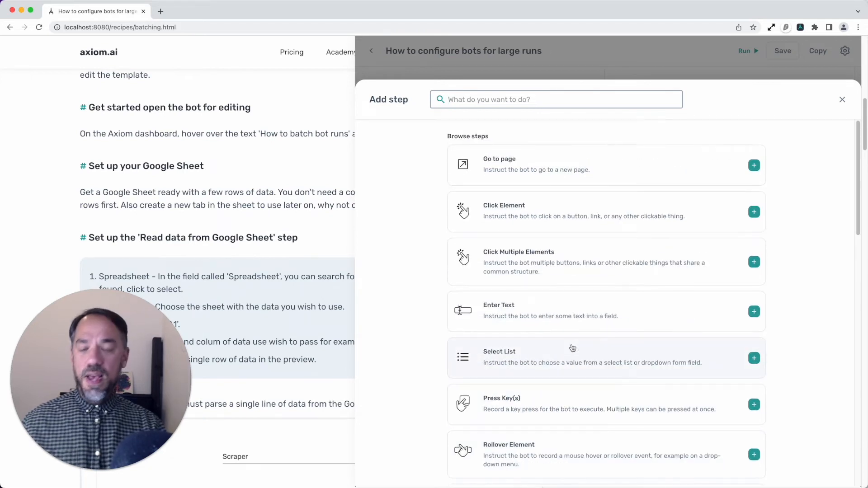
{"action": "type", "text": "get"}
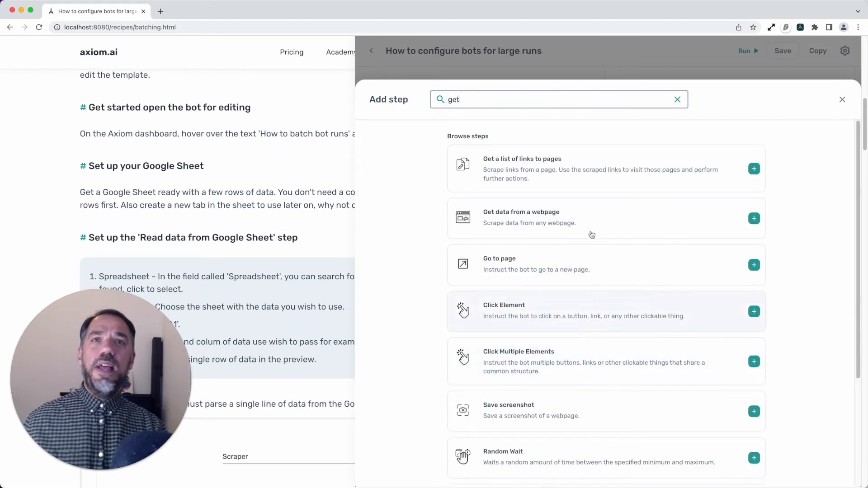
Close the sub-step search, expand step 3, and view its spreadsheet choices and Sheet name field without entering anything
{"action": "left_click", "coordinate": [842, 99]}
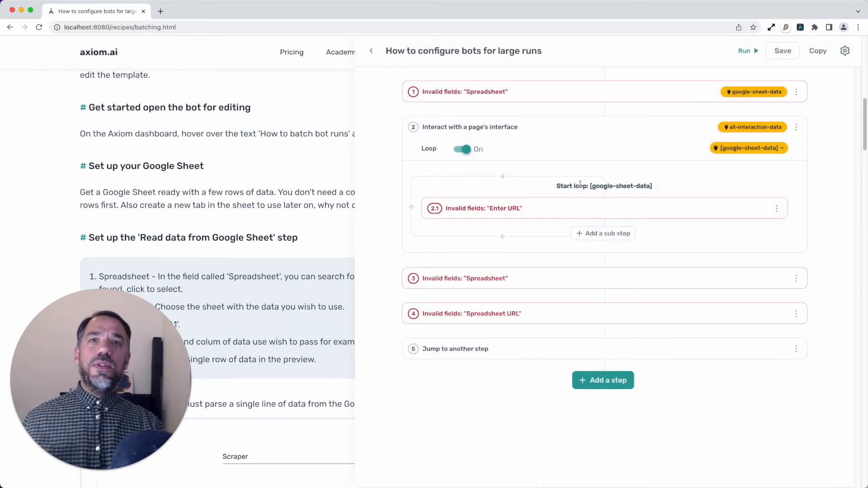
{"action": "left_click", "coordinate": [563, 280]}
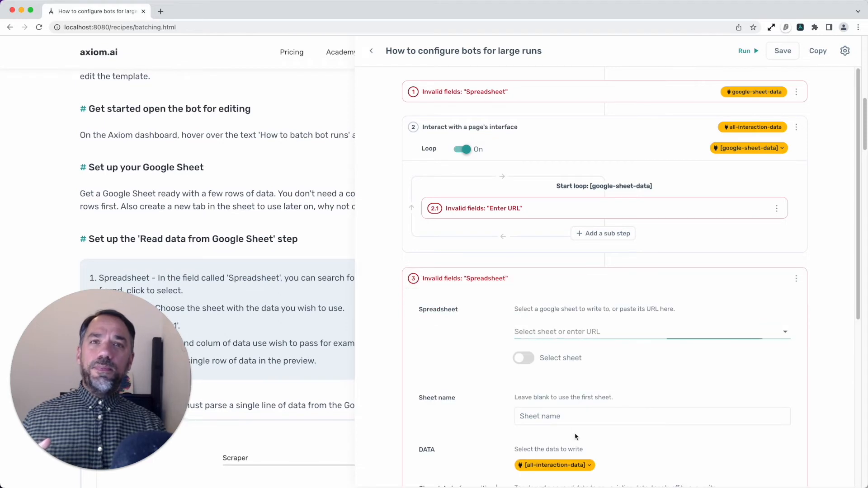
{"action": "scroll", "coordinate": [616, 373], "scroll_direction": "down", "scroll_amount": 2}
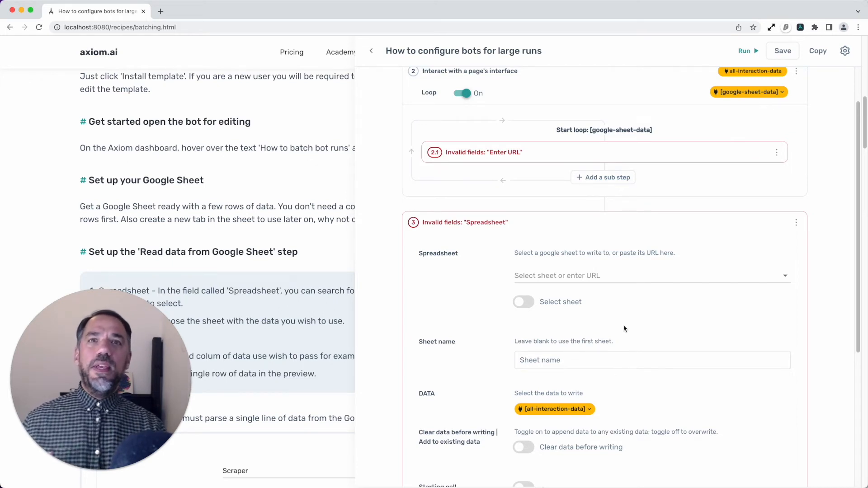
{"action": "left_click", "coordinate": [615, 273]}
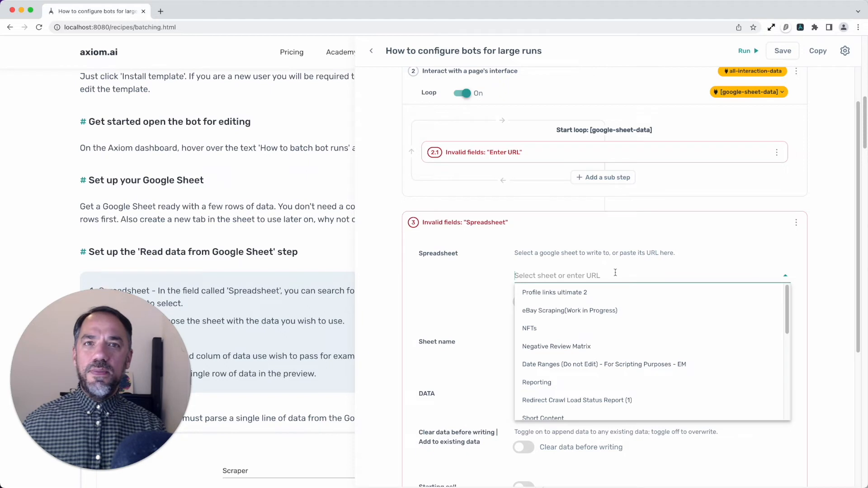
{"action": "left_click", "coordinate": [499, 257]}
{"action": "left_click", "coordinate": [547, 357]}
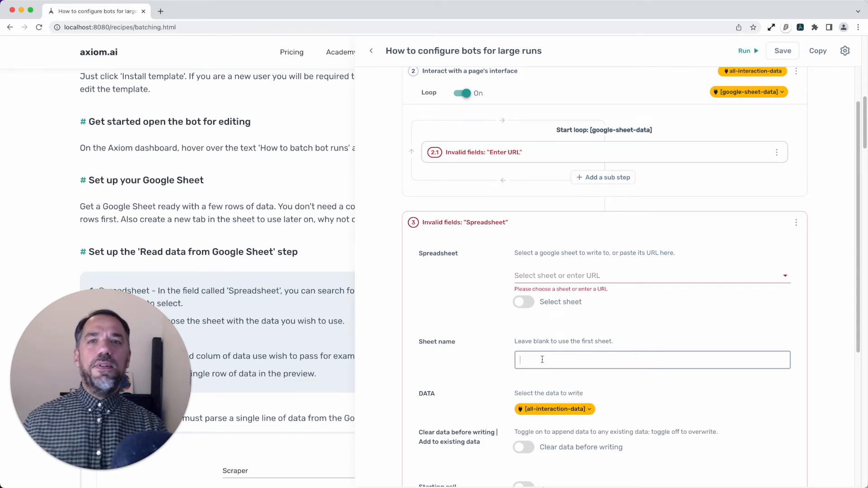
Review the remaining write settings of step 3, view the choices for its DATA field, and collapse the step
{"action": "scroll", "coordinate": [549, 379], "scroll_direction": "down", "scroll_amount": 3}
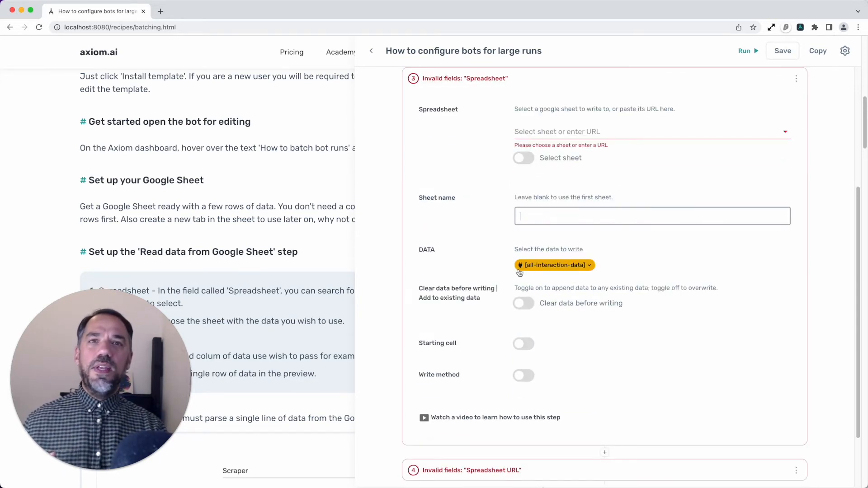
{"action": "scroll", "coordinate": [565, 273], "scroll_direction": "up", "scroll_amount": 1}
{"action": "scroll", "coordinate": [570, 263], "scroll_direction": "up", "scroll_amount": 2}
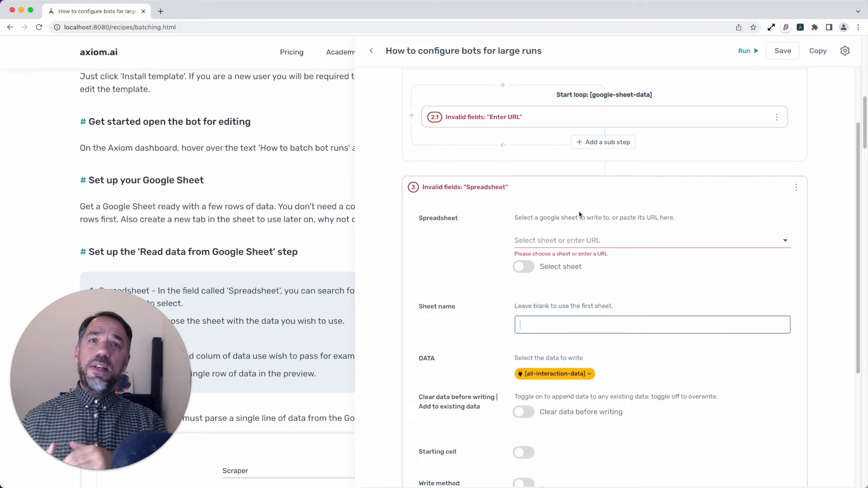
{"action": "left_click", "coordinate": [588, 374]}
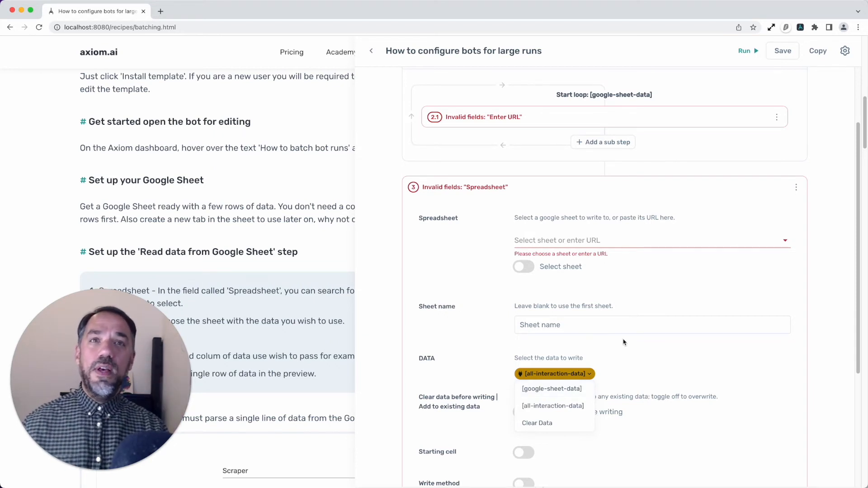
{"action": "left_click", "coordinate": [649, 188]}
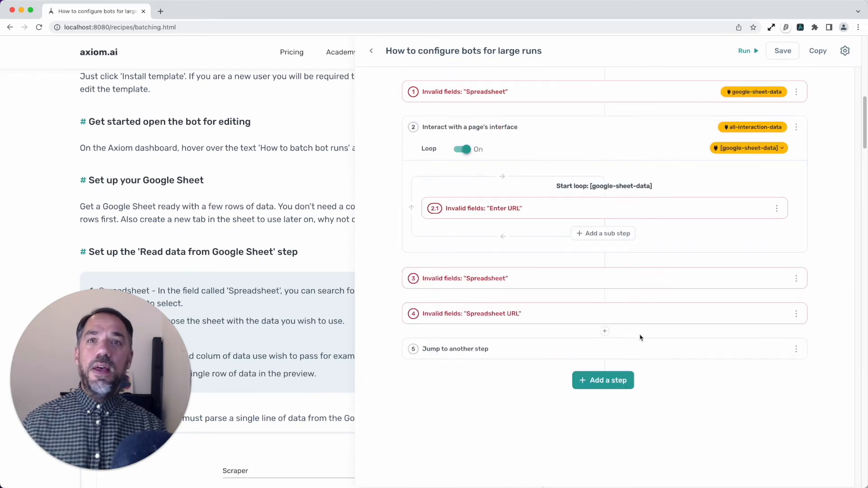
Expand step 4 and examine its spreadsheet, row-deletion and sheet name settings
{"action": "left_click", "coordinate": [637, 313]}
{"action": "scroll", "coordinate": [631, 422], "scroll_direction": "down", "scroll_amount": 3}
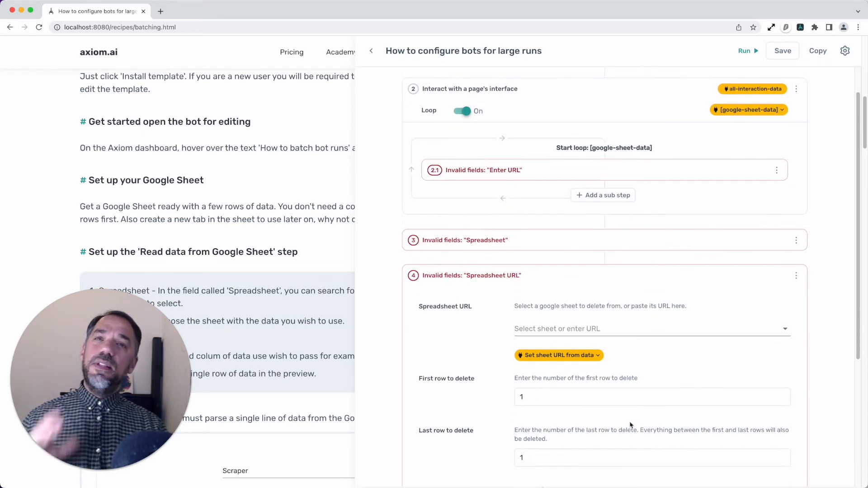
{"action": "scroll", "coordinate": [630, 425], "scroll_direction": "down", "scroll_amount": 3}
{"action": "scroll", "coordinate": [631, 424], "scroll_direction": "up", "scroll_amount": 2}
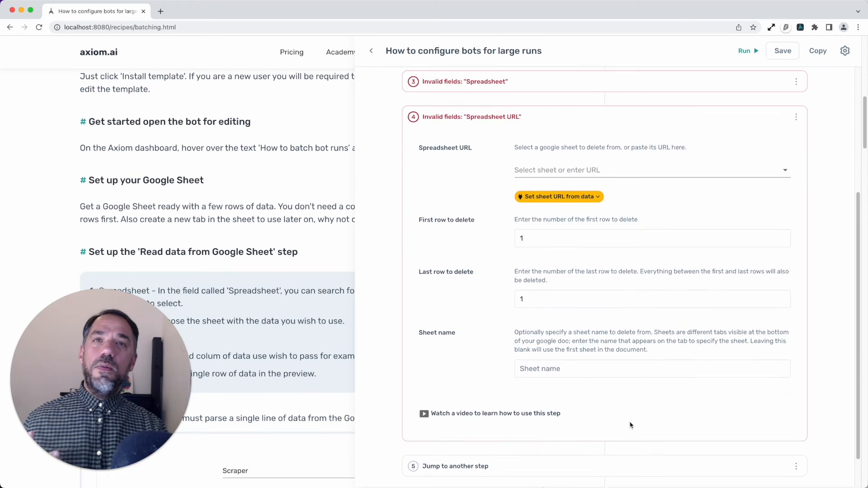
{"action": "scroll", "coordinate": [630, 426], "scroll_direction": "up", "scroll_amount": 2}
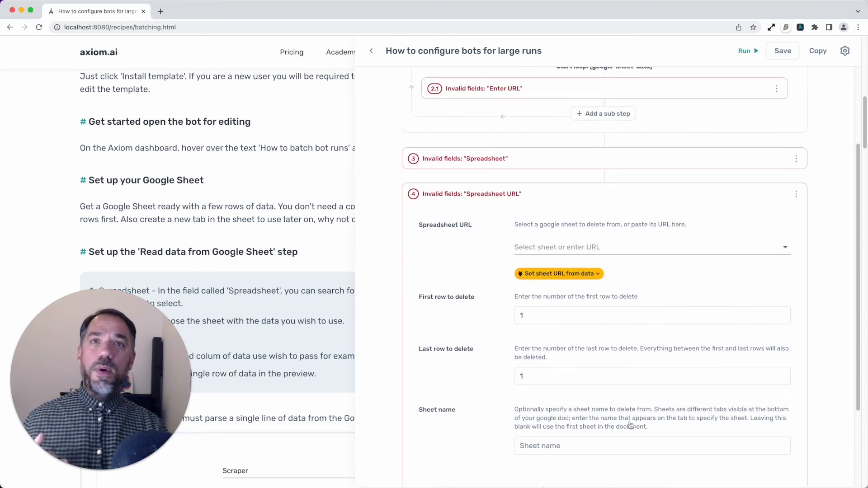
View the spreadsheet choices in step 4 without selecting one and check the First row to delete field
{"action": "left_click", "coordinate": [605, 246]}
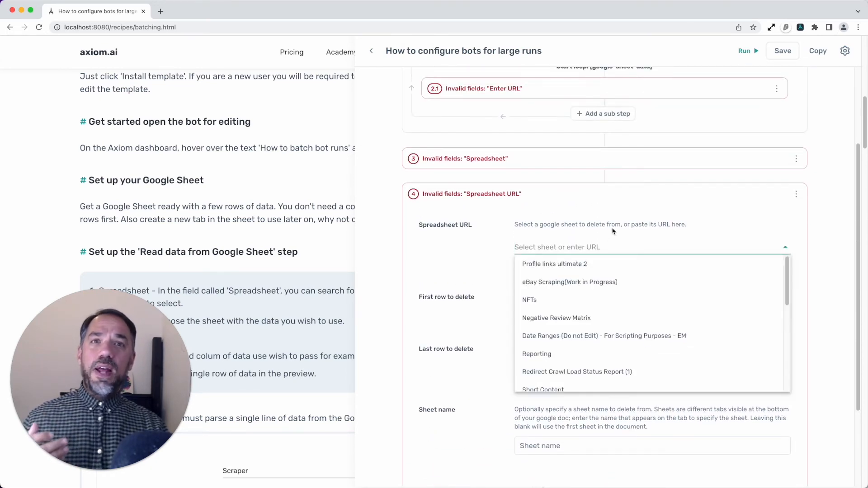
{"action": "left_click", "coordinate": [619, 212]}
{"action": "left_click", "coordinate": [570, 314]}
{"action": "scroll", "coordinate": [496, 391], "scroll_direction": "down", "scroll_amount": 1}
{"action": "scroll", "coordinate": [499, 384], "scroll_direction": "down", "scroll_amount": 2}
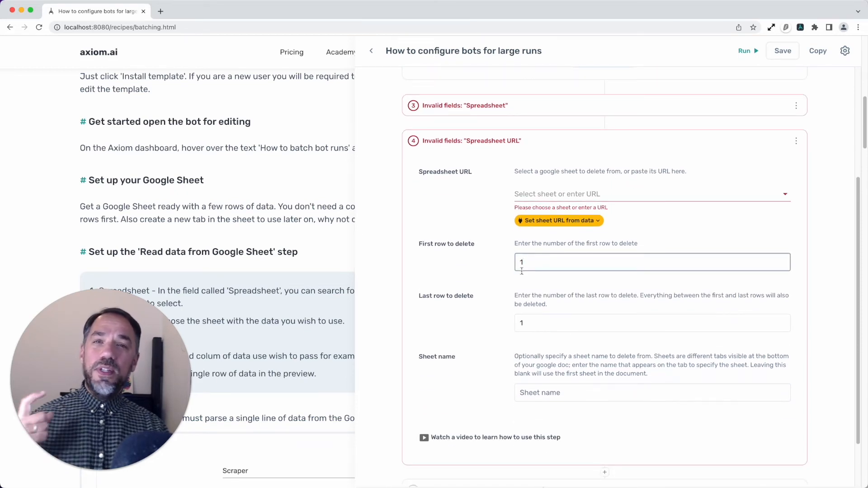
Expand step 1 to check its First cell and Last cell settings, and collapse it again
{"action": "scroll", "coordinate": [526, 181], "scroll_direction": "up", "scroll_amount": 6}
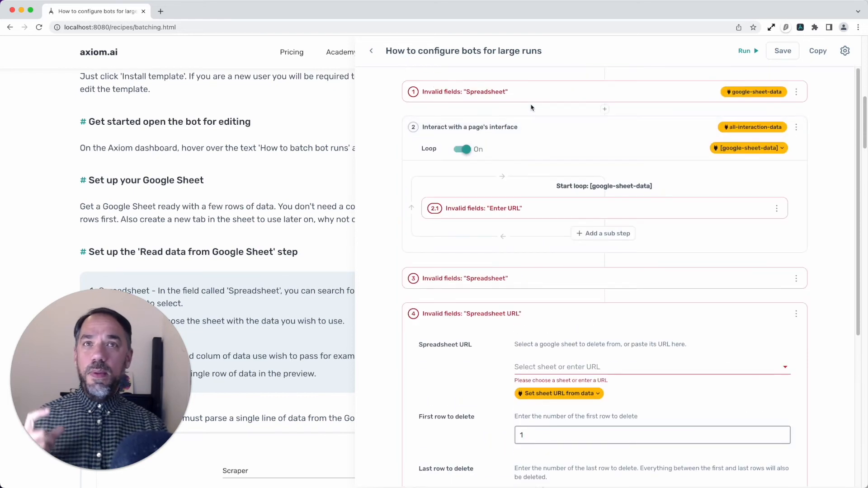
{"action": "left_click", "coordinate": [537, 93]}
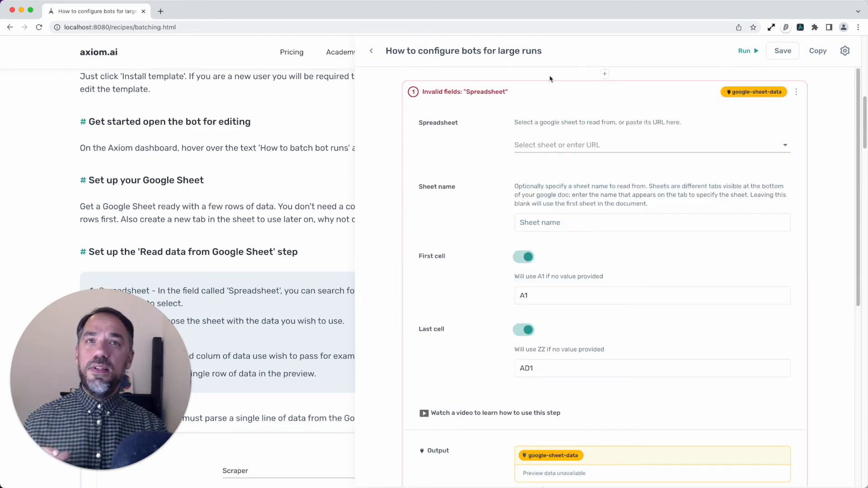
{"action": "left_click", "coordinate": [548, 92]}
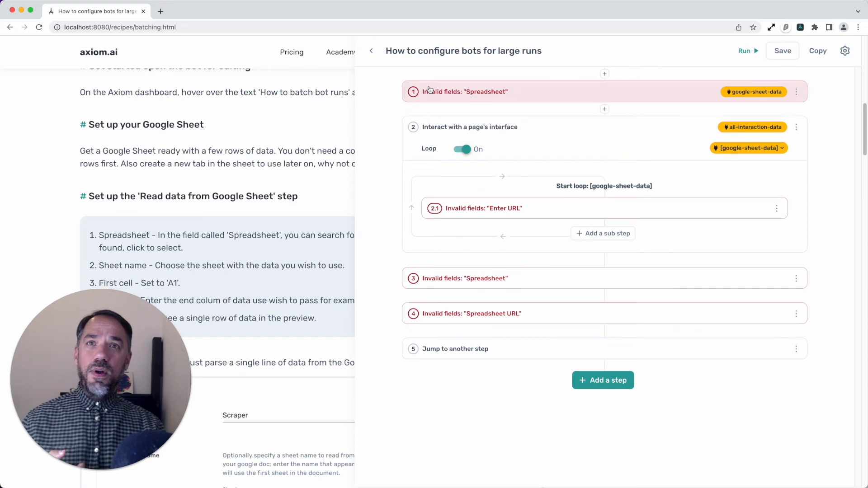
Expand the Jump to another step settings and set Maximum cycles to 500
{"action": "left_click", "coordinate": [536, 355]}
{"action": "scroll", "coordinate": [504, 418], "scroll_direction": "down", "scroll_amount": 2}
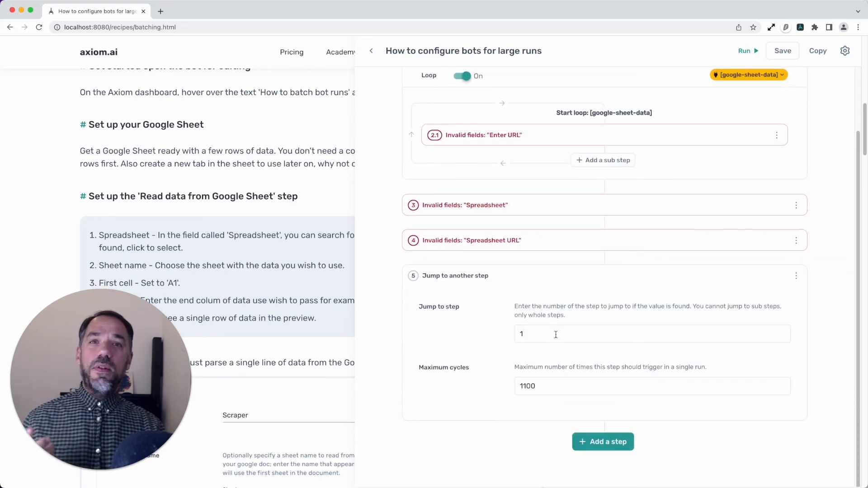
{"action": "double_click", "coordinate": [557, 384]}
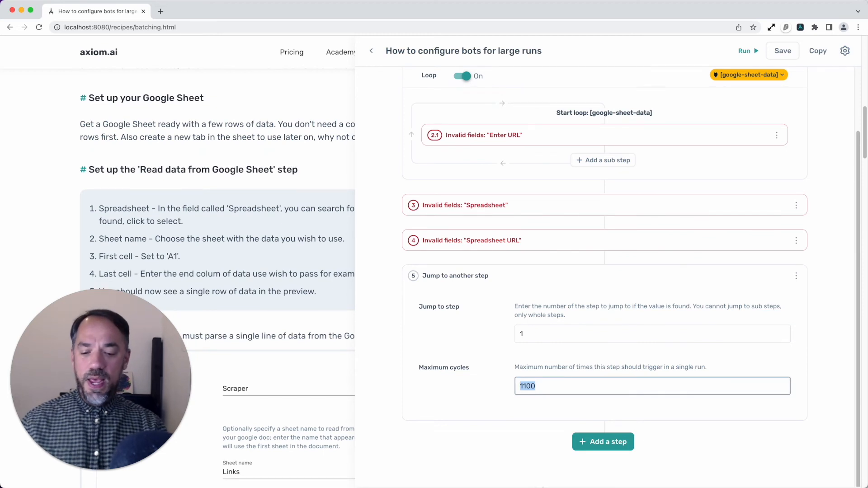
{"action": "type", "text": "500"}
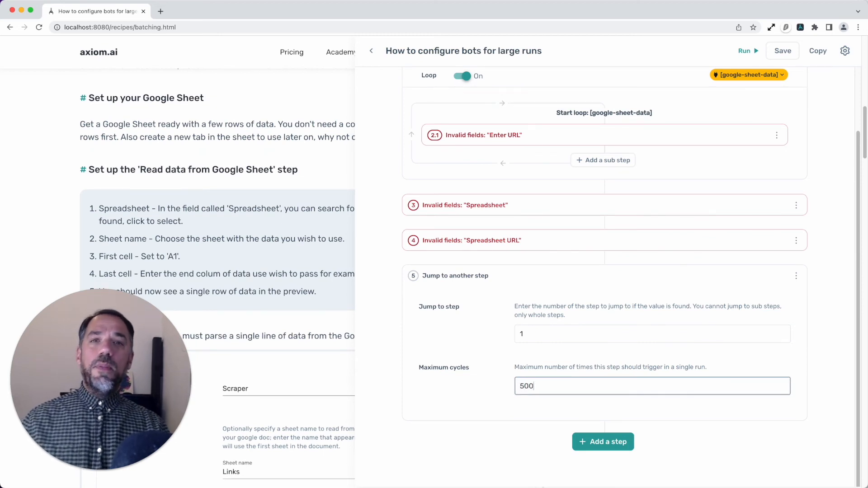
Try 2 as the Maximum cycles value of the jump step and replace it with 100
{"action": "key", "text": "BackSpace"}
{"action": "key", "text": "BackSpace"}
{"action": "key", "text": "BackSpace"}
{"action": "type", "text": "2"}
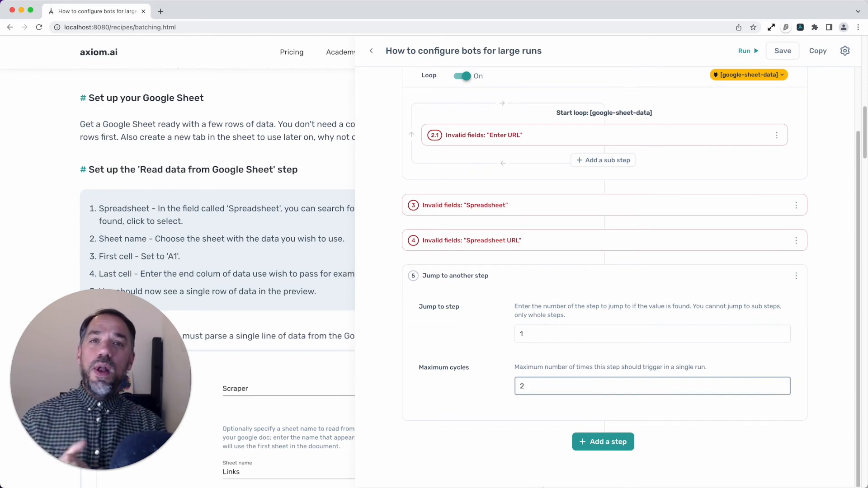
{"action": "key", "text": "BackSpace"}
{"action": "type", "text": "100"}
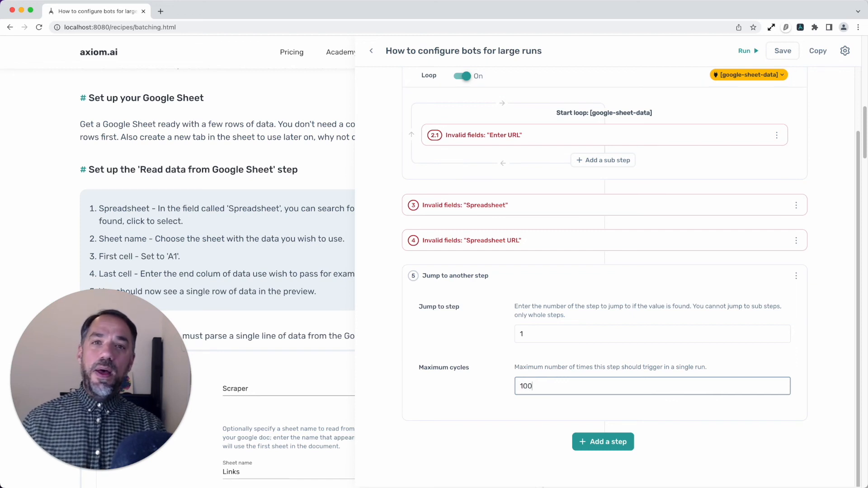